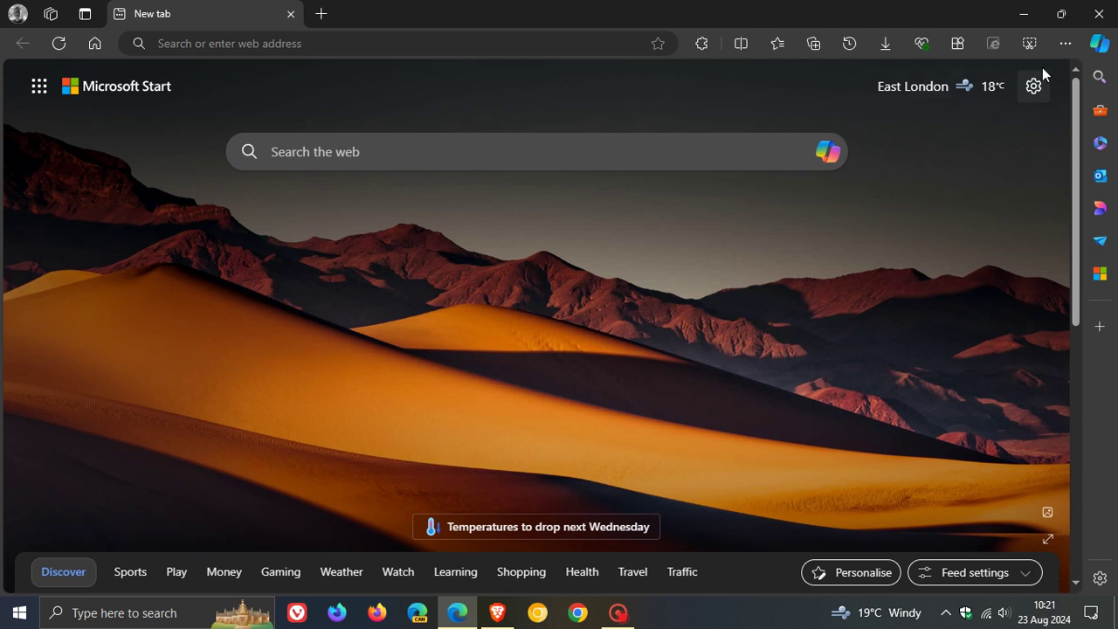
- Check the About page confirms Edge 128.0.2739.42 is up to date, then set page zoom to 110%
{"action": "left_click", "coordinate": [1065, 43]}
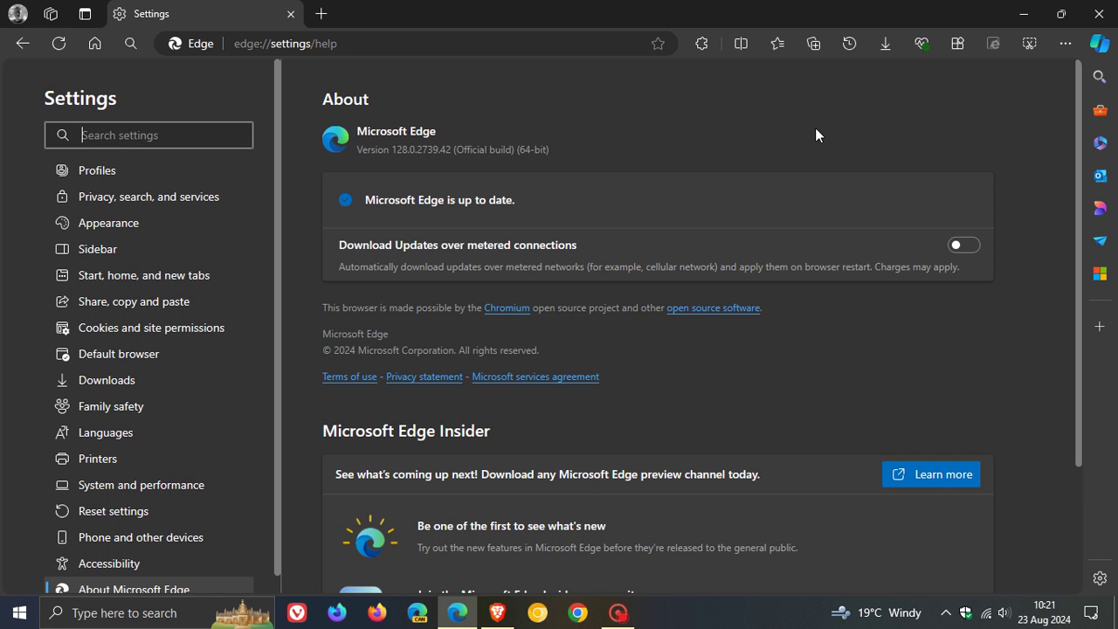
{"action": "left_click", "coordinate": [1065, 43]}
{"action": "left_click", "coordinate": [1035, 153]}
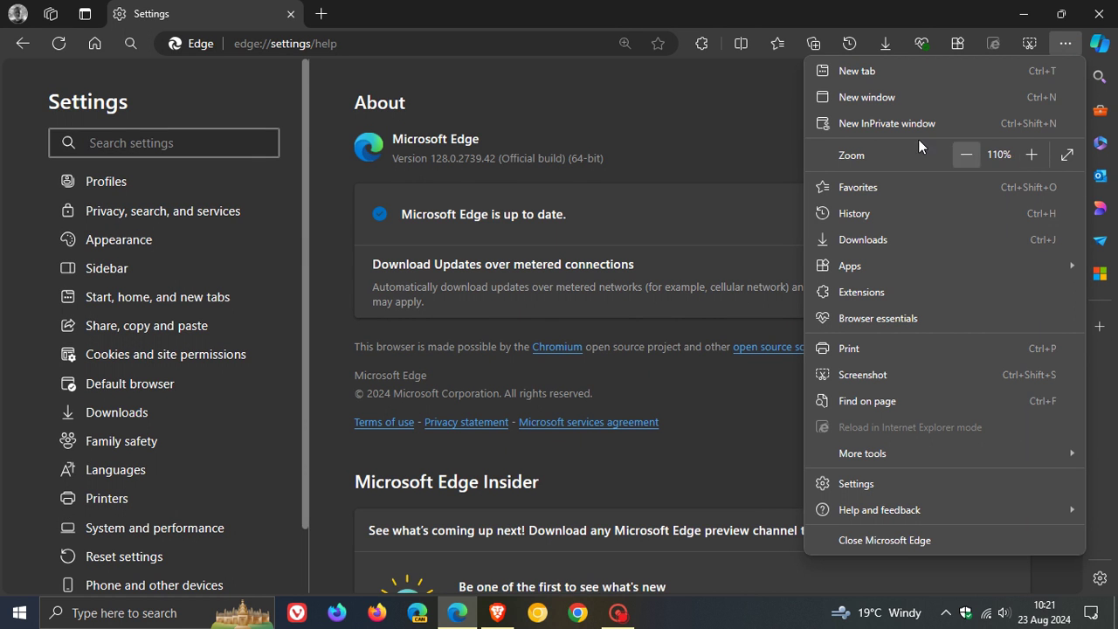
{"action": "left_click", "coordinate": [751, 120]}
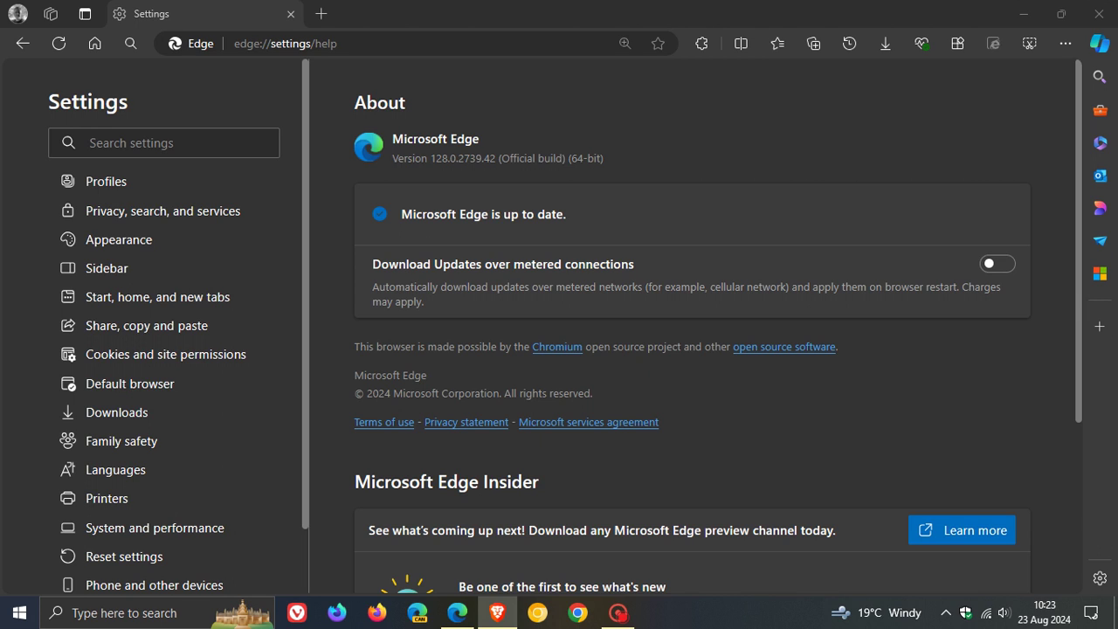
- Use the toolbar Home button to return to the Microsoft Start page with the desert backdrop
{"action": "left_click", "coordinate": [95, 44]}
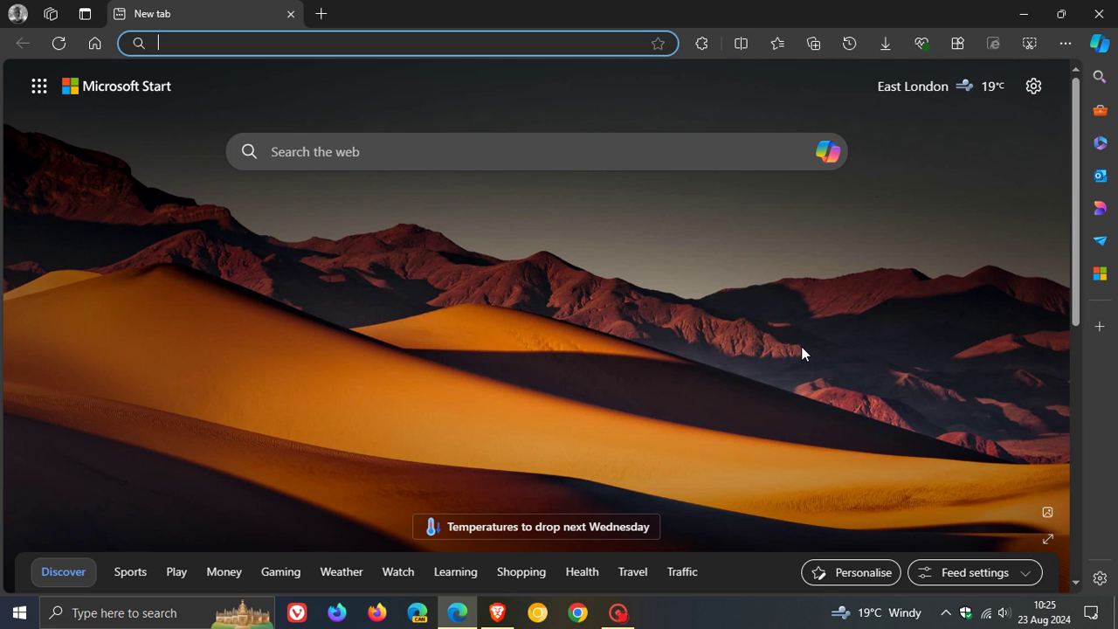
- From the profile flyout, open Privacy, search, and services settings and scroll down to Services
{"action": "left_click", "coordinate": [17, 14]}
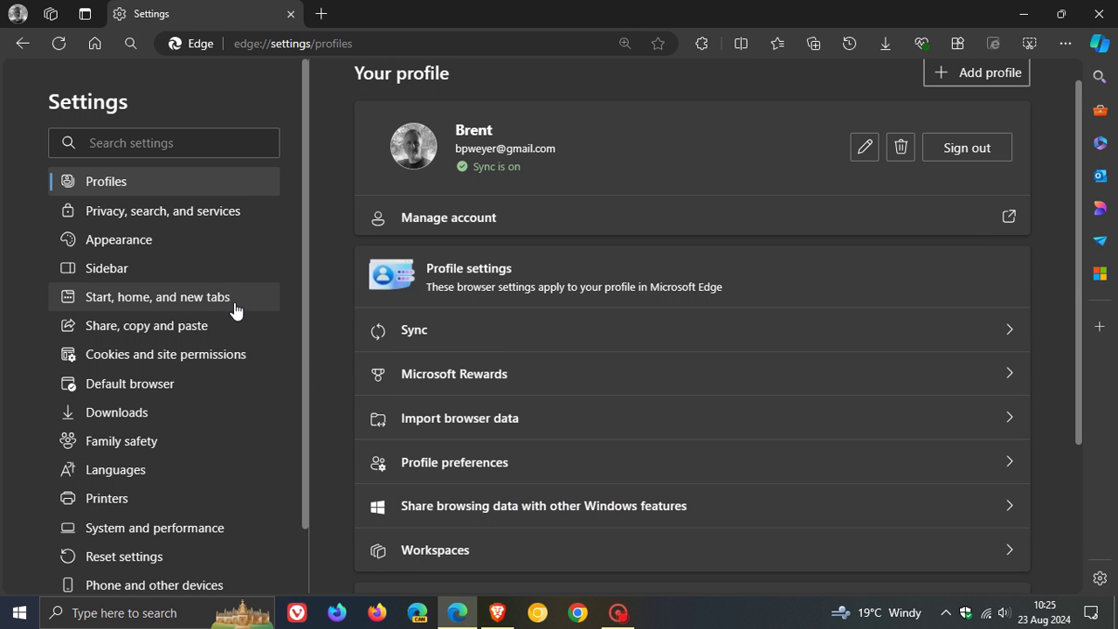
{"action": "left_click", "coordinate": [216, 220]}
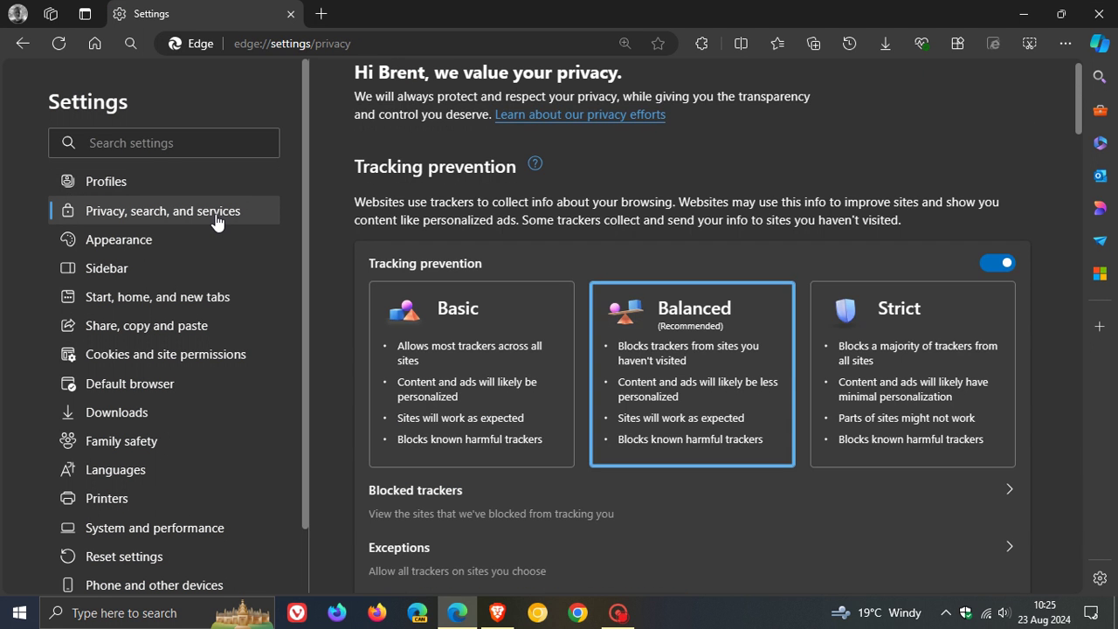
{"action": "scroll", "coordinate": [758, 277], "scroll_direction": "down", "scroll_amount": 5}
{"action": "scroll", "coordinate": [759, 277], "scroll_direction": "down", "scroll_amount": 5}
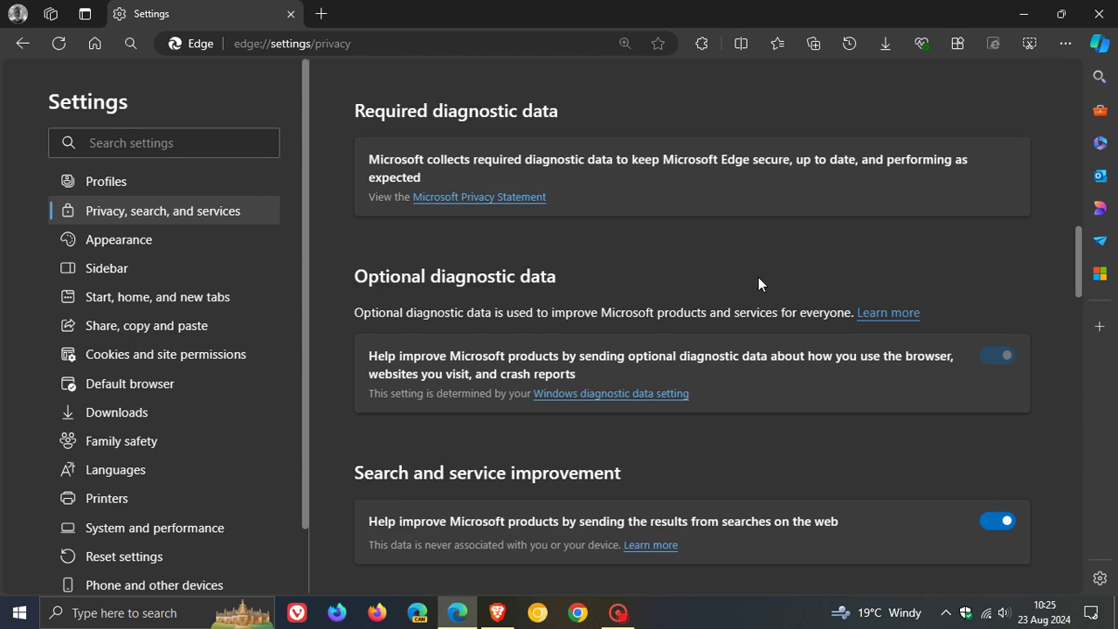
{"action": "scroll", "coordinate": [758, 277], "scroll_direction": "down", "scroll_amount": 5}
{"action": "scroll", "coordinate": [759, 279], "scroll_direction": "down", "scroll_amount": 4}
{"action": "scroll", "coordinate": [759, 288], "scroll_direction": "down", "scroll_amount": 4}
{"action": "scroll", "coordinate": [759, 297], "scroll_direction": "down", "scroll_amount": 4}
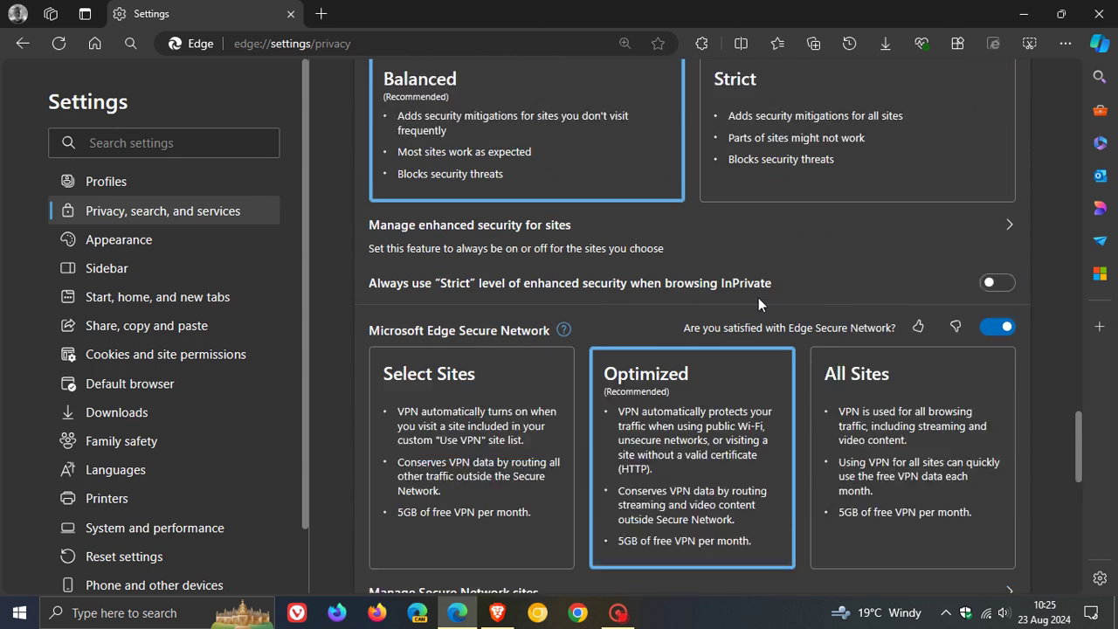
{"action": "scroll", "coordinate": [758, 297], "scroll_direction": "down", "scroll_amount": 1}
{"action": "scroll", "coordinate": [797, 329], "scroll_direction": "down", "scroll_amount": 4}
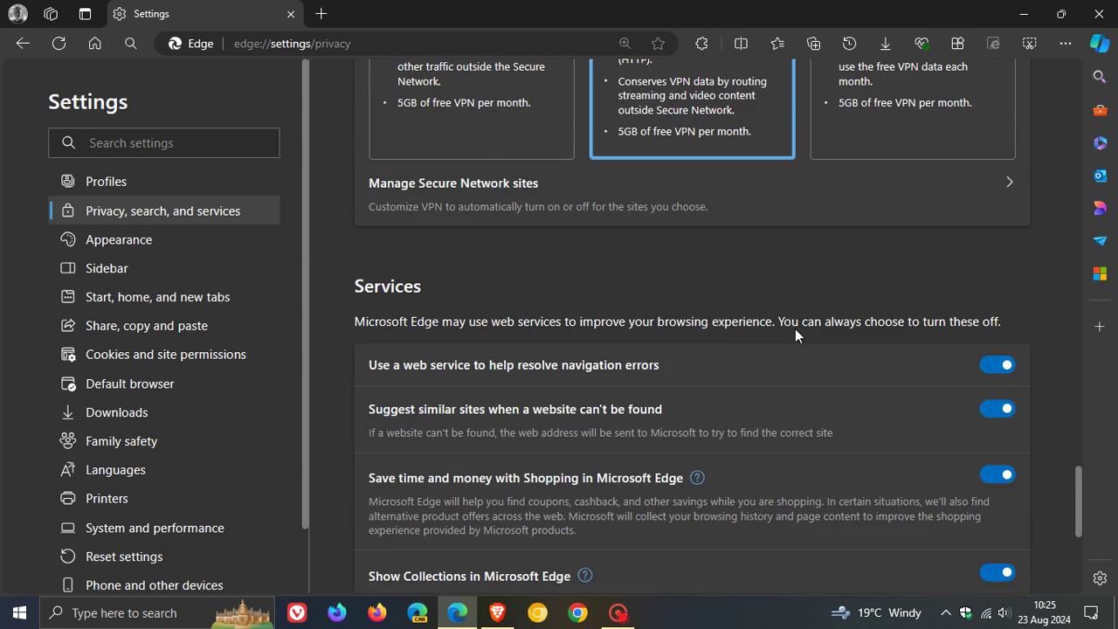
{"action": "scroll", "coordinate": [795, 332], "scroll_direction": "down", "scroll_amount": 2}
{"action": "scroll", "coordinate": [795, 335], "scroll_direction": "down", "scroll_amount": 1}
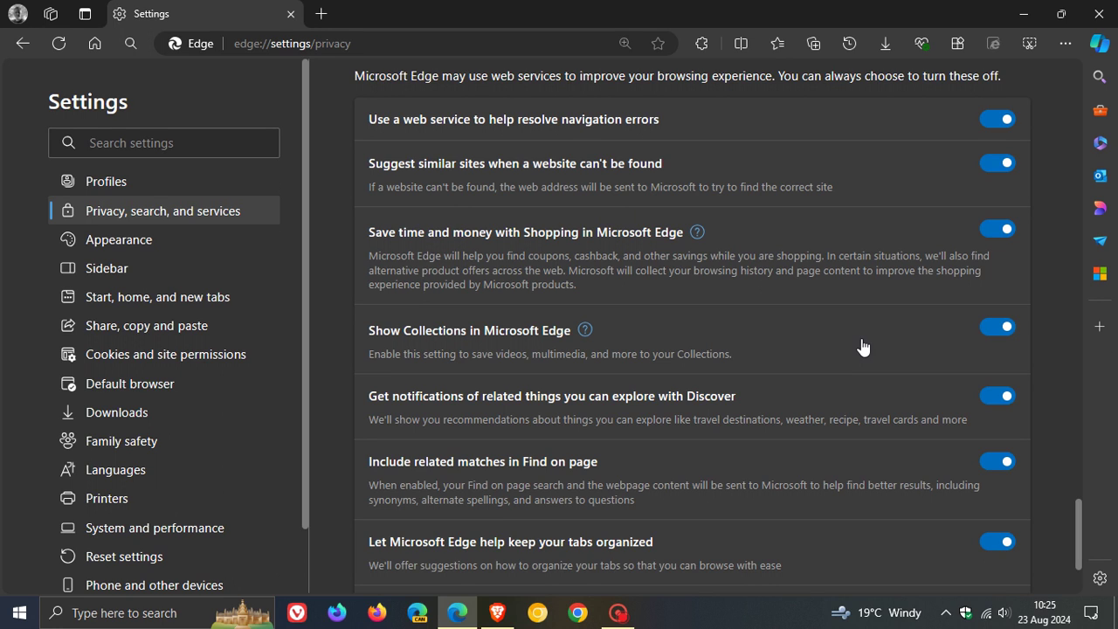
- Add a new tab from the tab strip, showing Microsoft Start next to Settings
{"action": "left_click", "coordinate": [321, 13]}
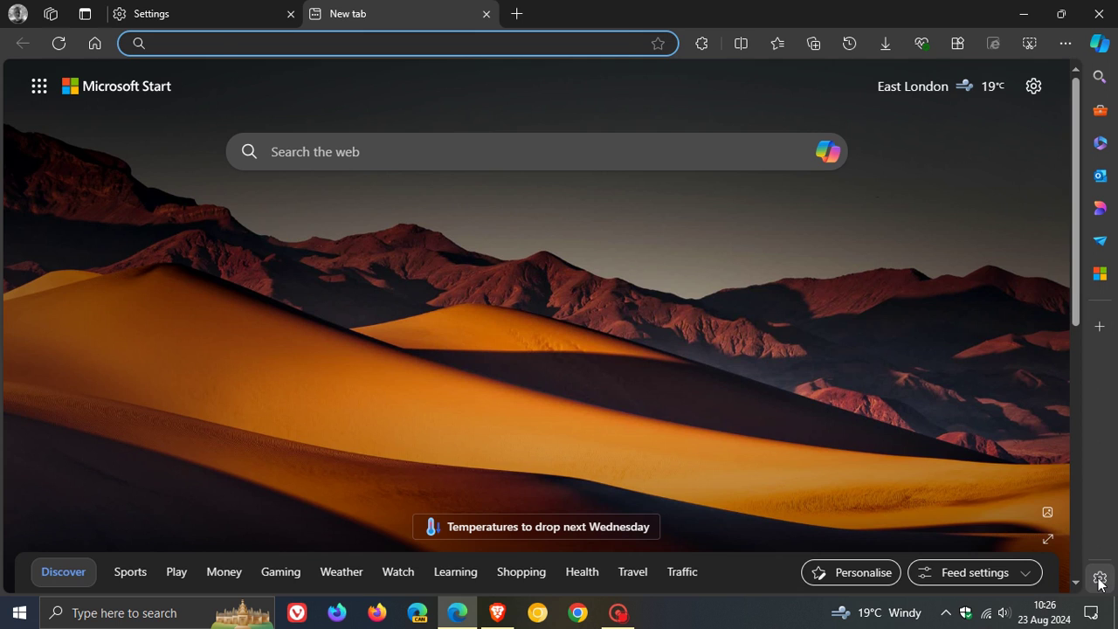
- Switch on Enable Edge Bar in Sidebar settings and minimise Edge to show the bar on the desktop
{"action": "left_click", "coordinate": [1100, 580]}
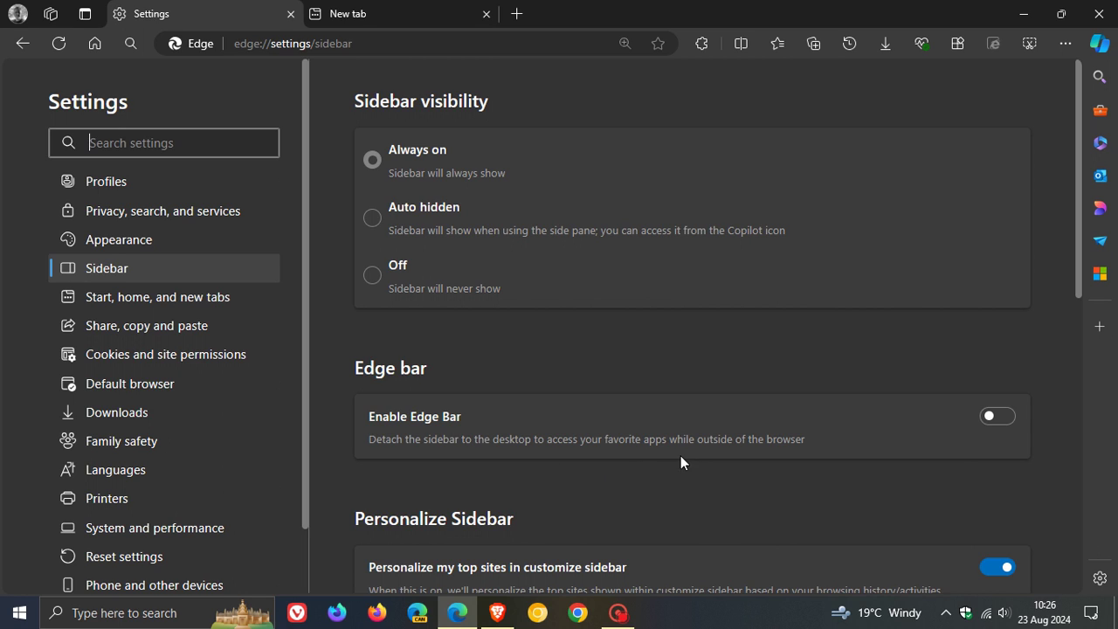
{"action": "left_click", "coordinate": [1000, 417]}
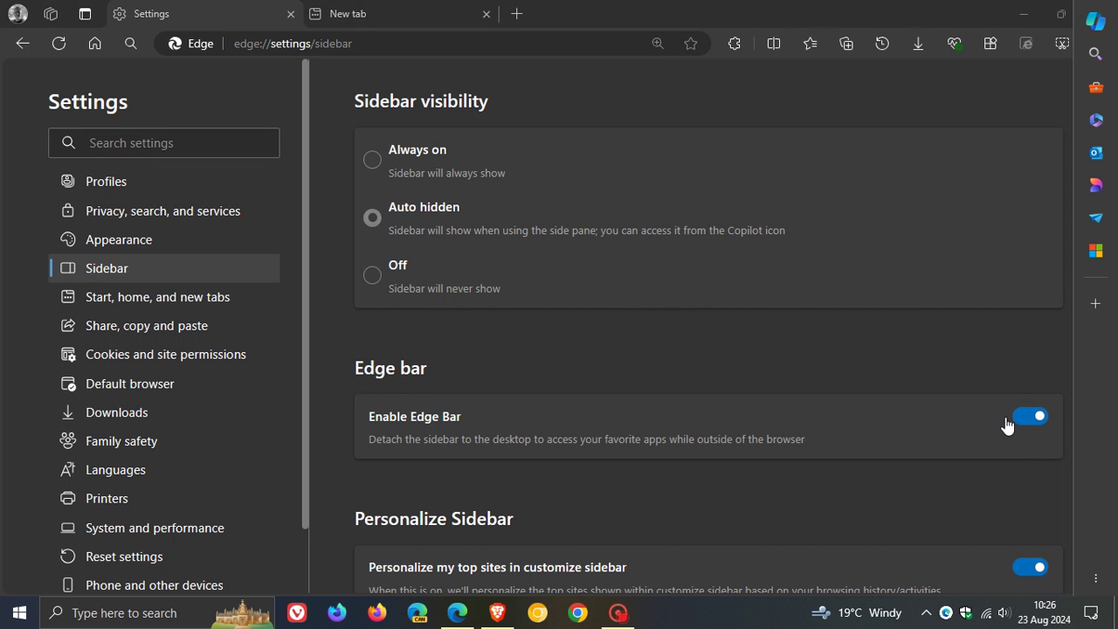
{"action": "left_click", "coordinate": [977, 13]}
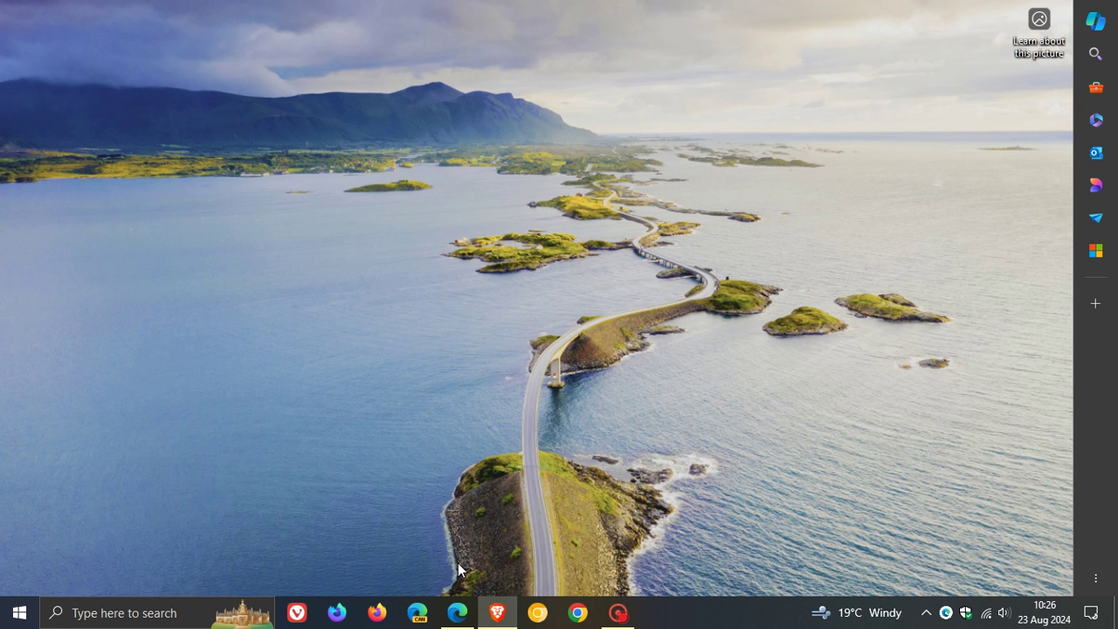
- Restore Edge from the taskbar and switch the Enable Edge Bar toggle off
{"action": "left_click", "coordinate": [458, 613]}
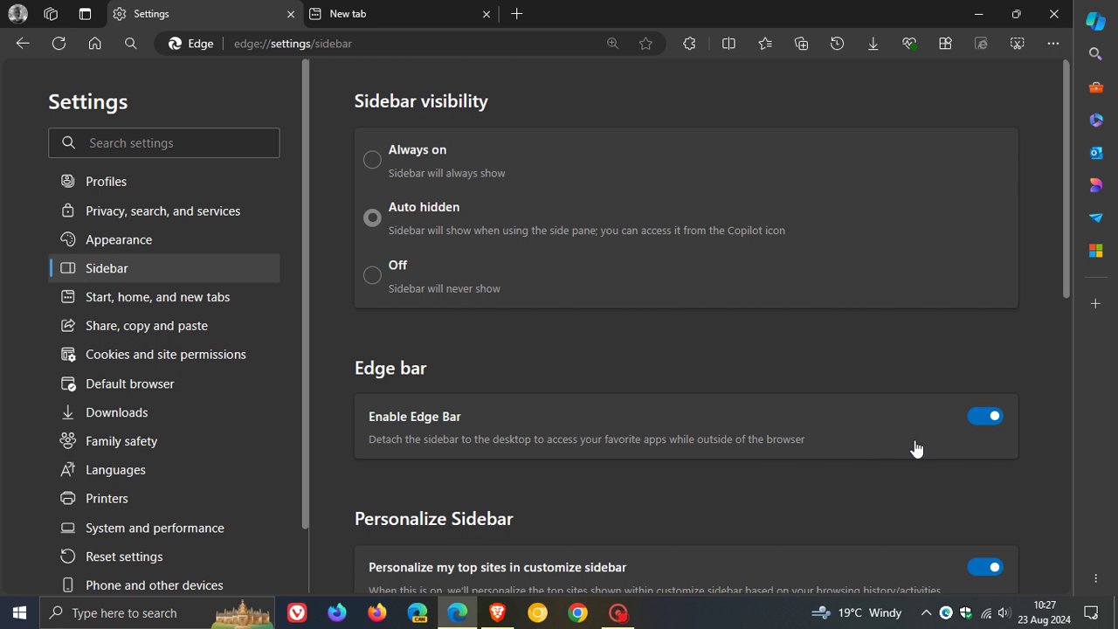
{"action": "left_click", "coordinate": [978, 419]}
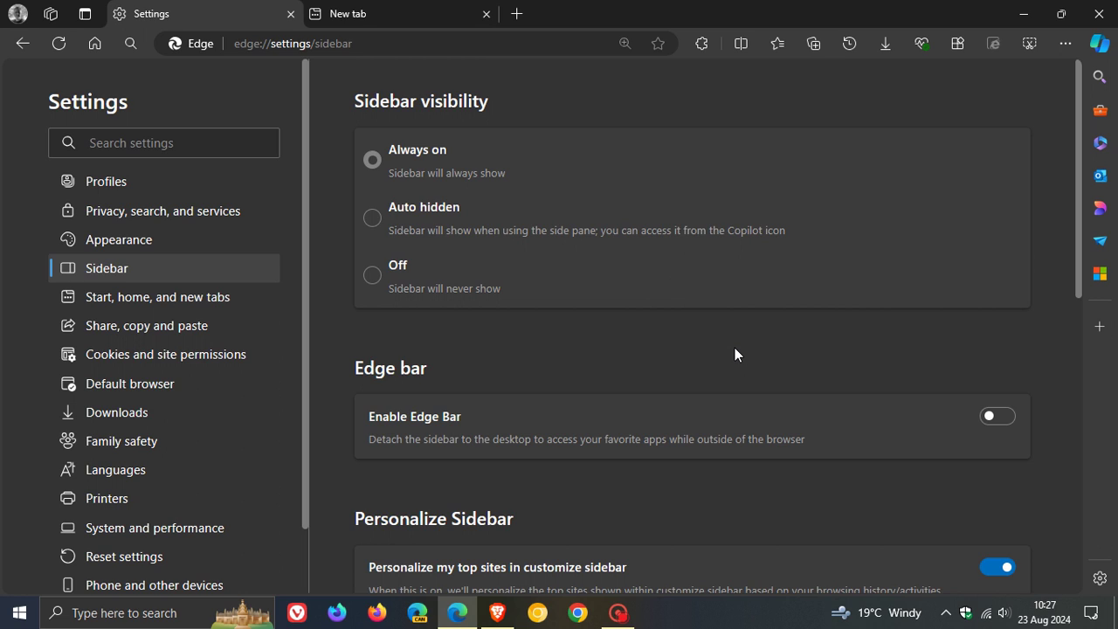
- Switch Enable Edge Bar back on, detaching the bar with Auto hidden visibility
{"action": "left_click", "coordinate": [1001, 418]}
{"action": "left_click", "coordinate": [1001, 418]}
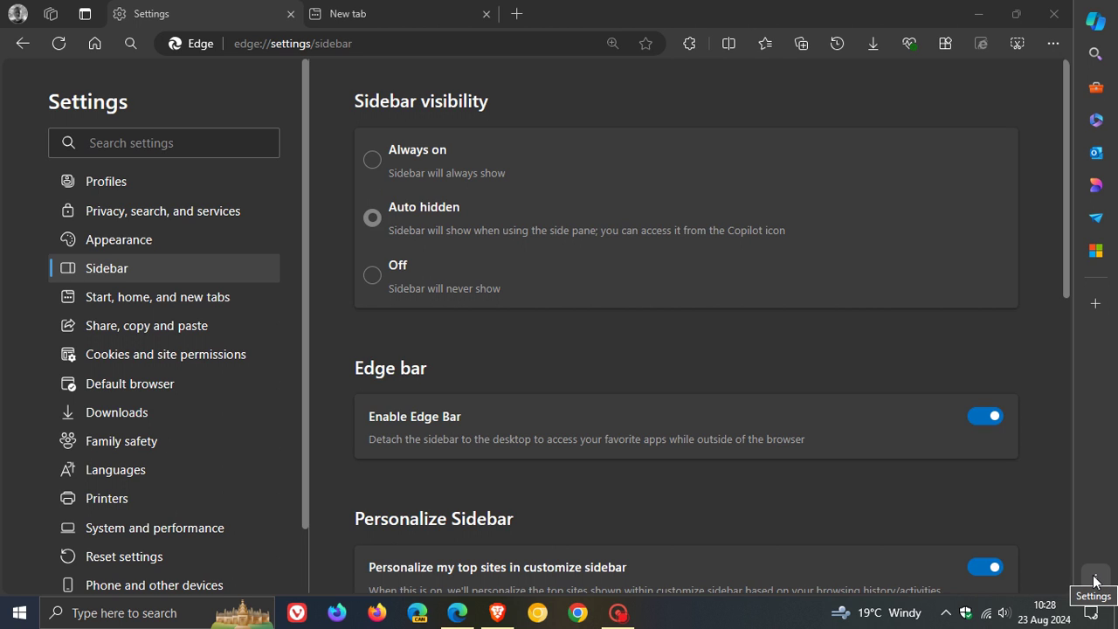
{"action": "left_click", "coordinate": [1095, 582]}
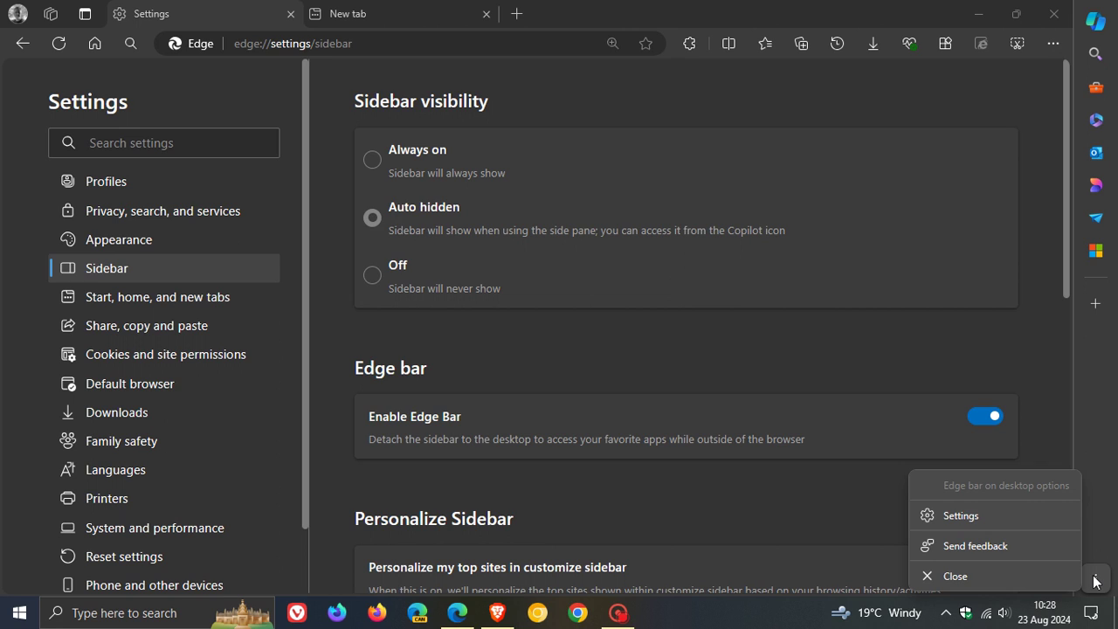
{"action": "left_click", "coordinate": [950, 583]}
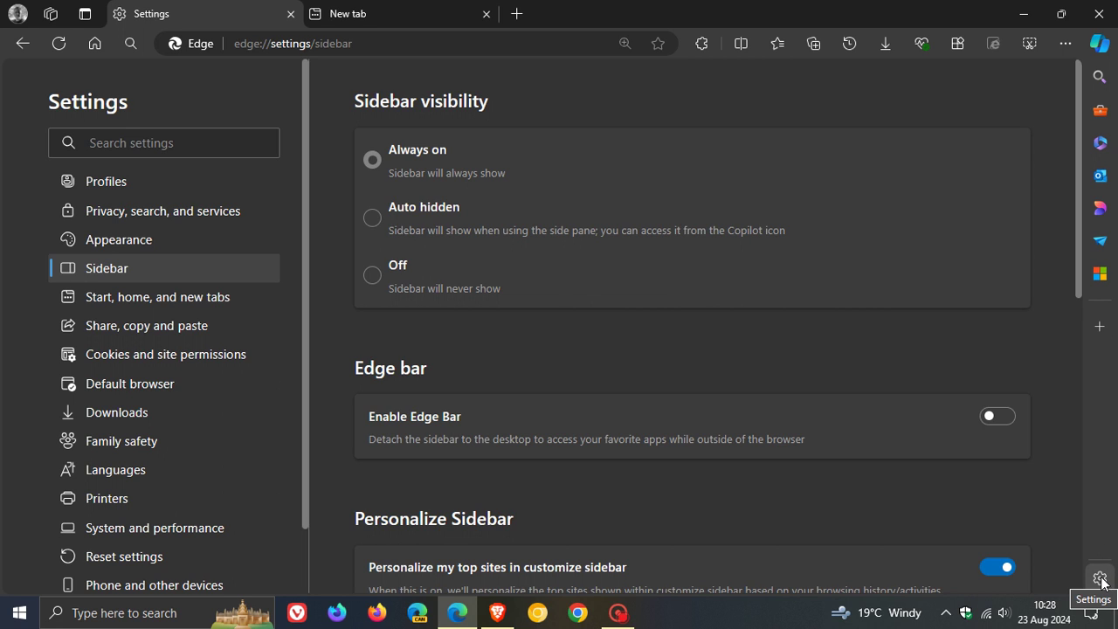
{"action": "left_click", "coordinate": [1012, 428]}
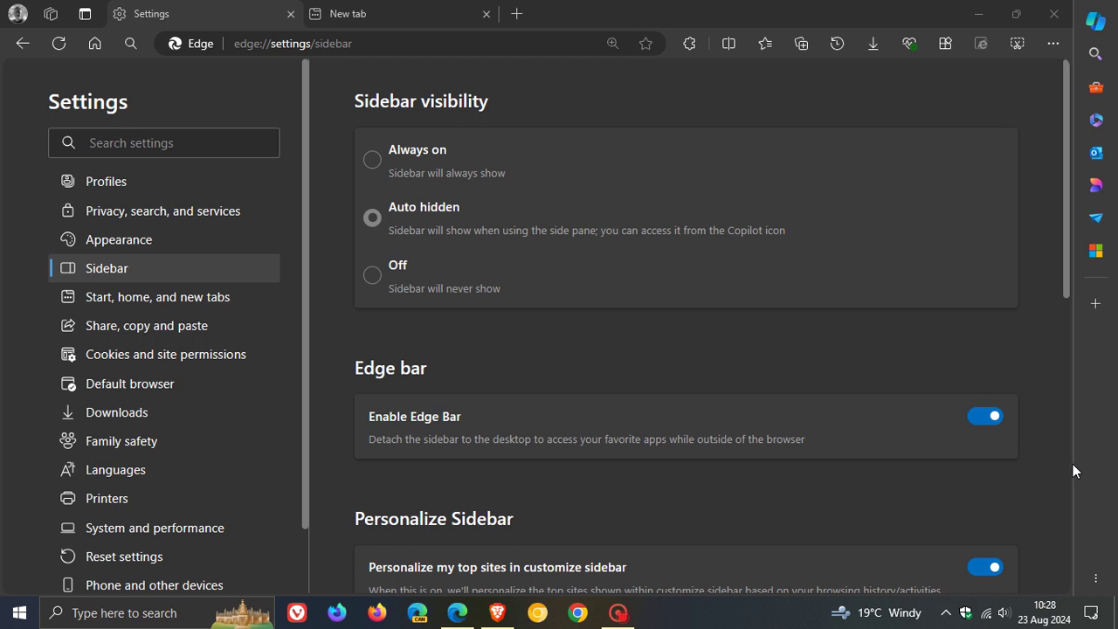
- Open and close the Copilot pane twice from the Edge Bar, then switch Enable Edge Bar off
{"action": "left_click", "coordinate": [1095, 21]}
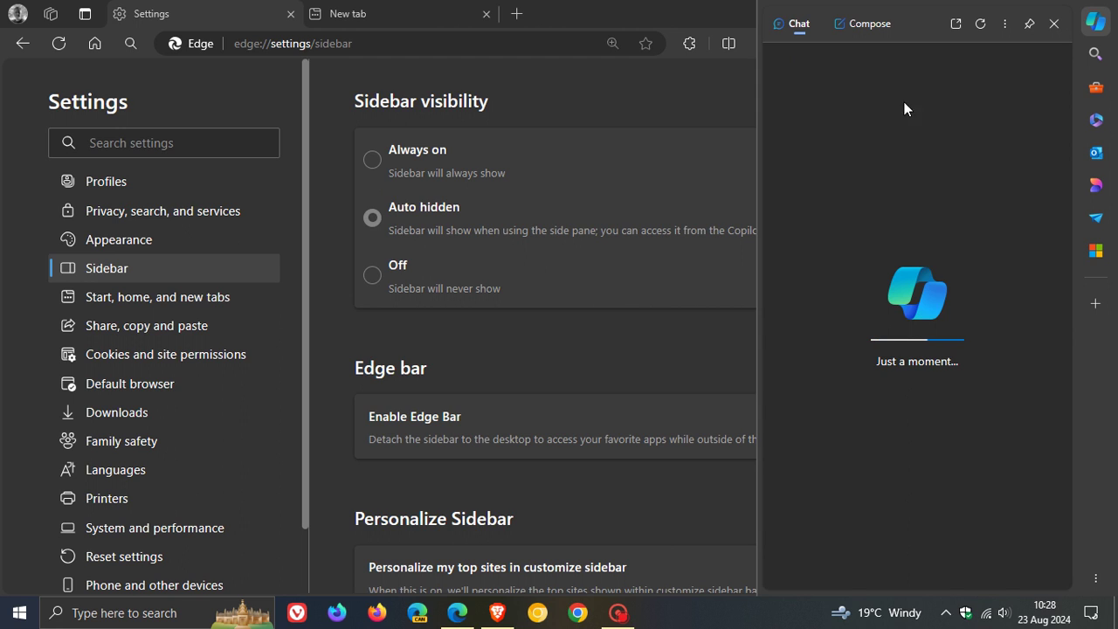
{"action": "left_click", "coordinate": [704, 89]}
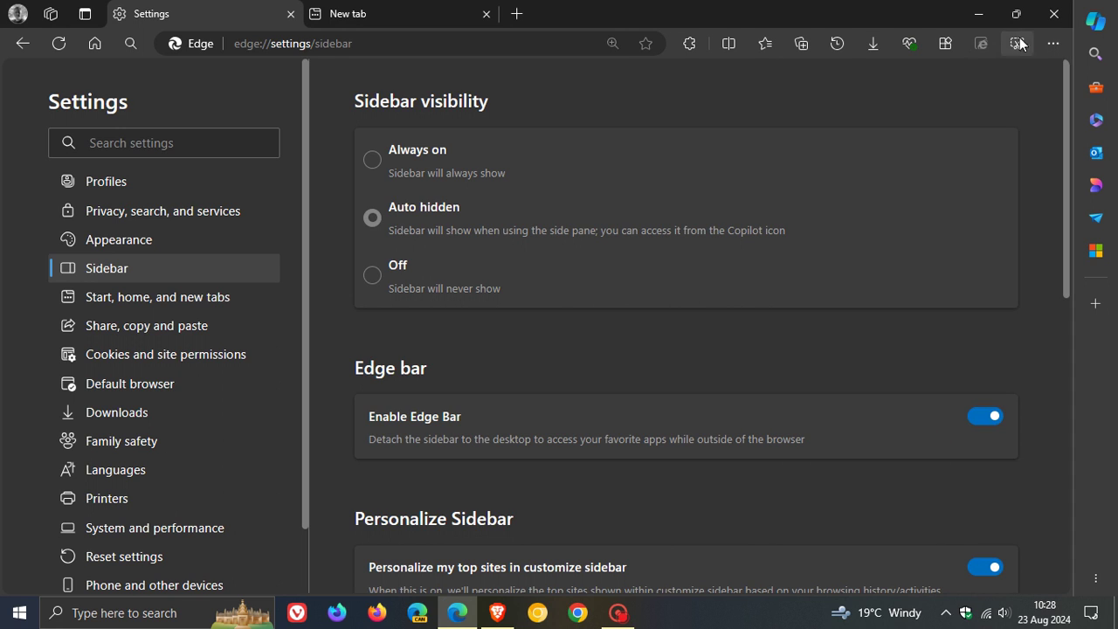
{"action": "left_click", "coordinate": [1103, 27]}
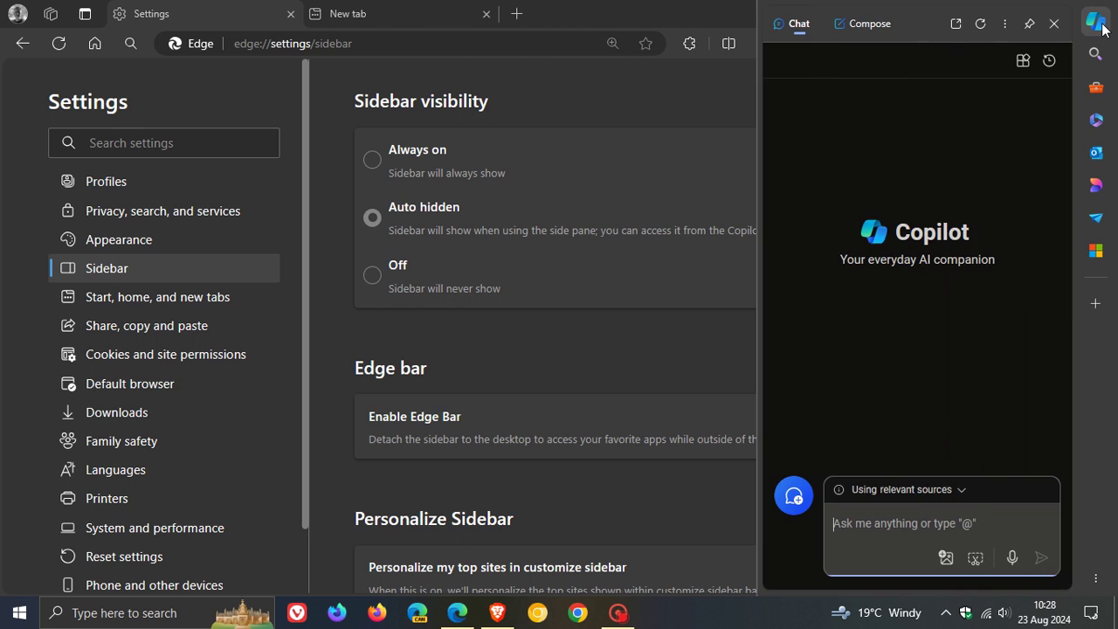
{"action": "left_click", "coordinate": [692, 87]}
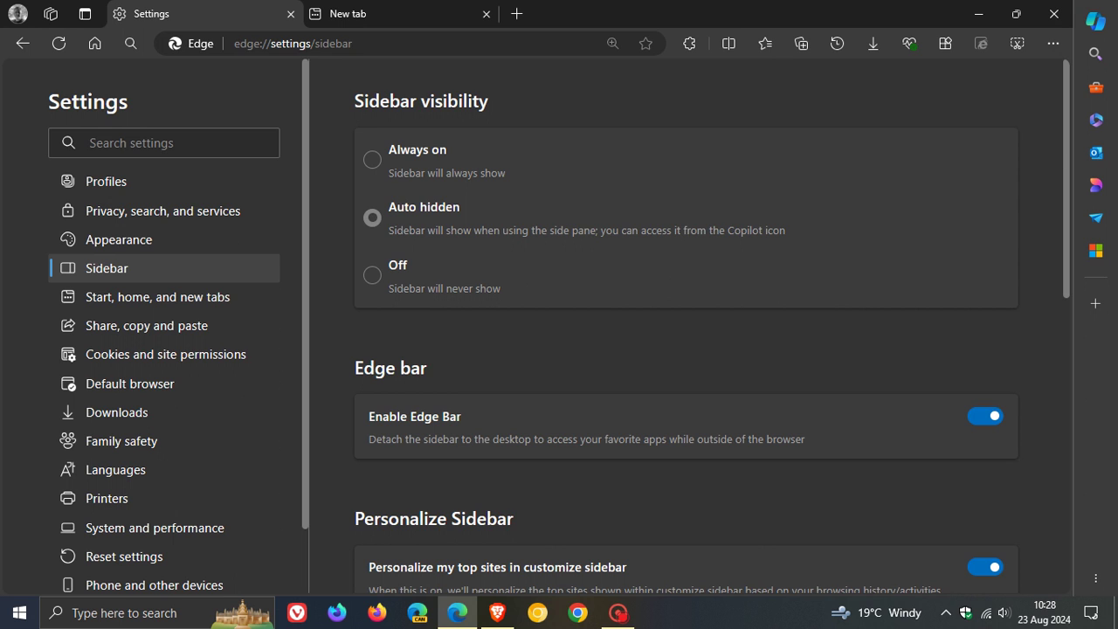
{"action": "left_click", "coordinate": [979, 419]}
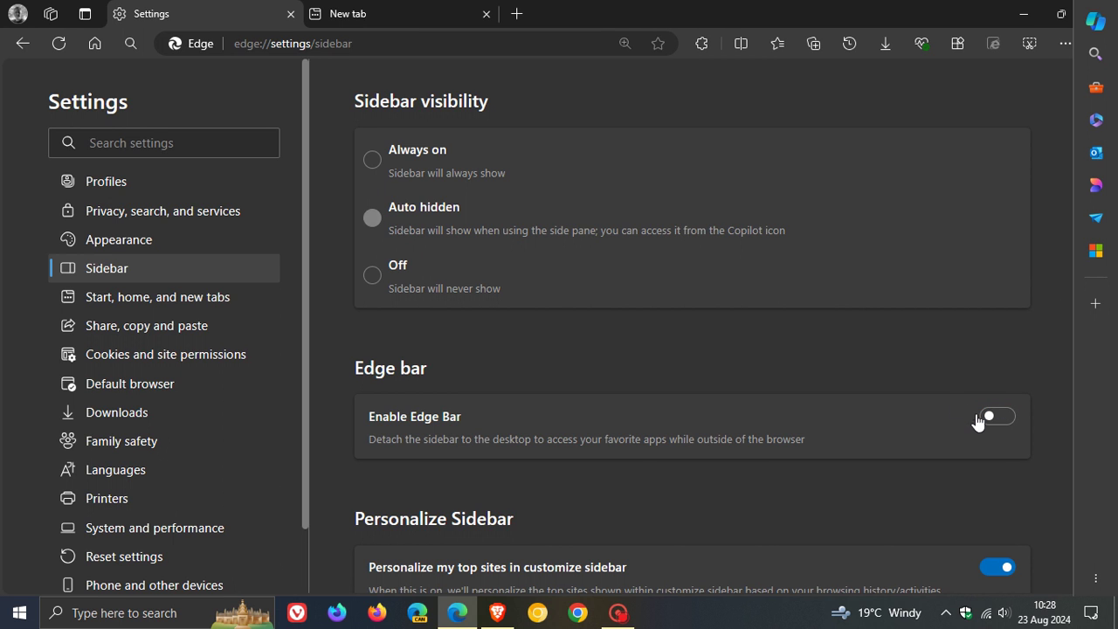
- Switch to the New tab tab showing Microsoft Start, with the sidebar docked
{"action": "left_click", "coordinate": [383, 17]}
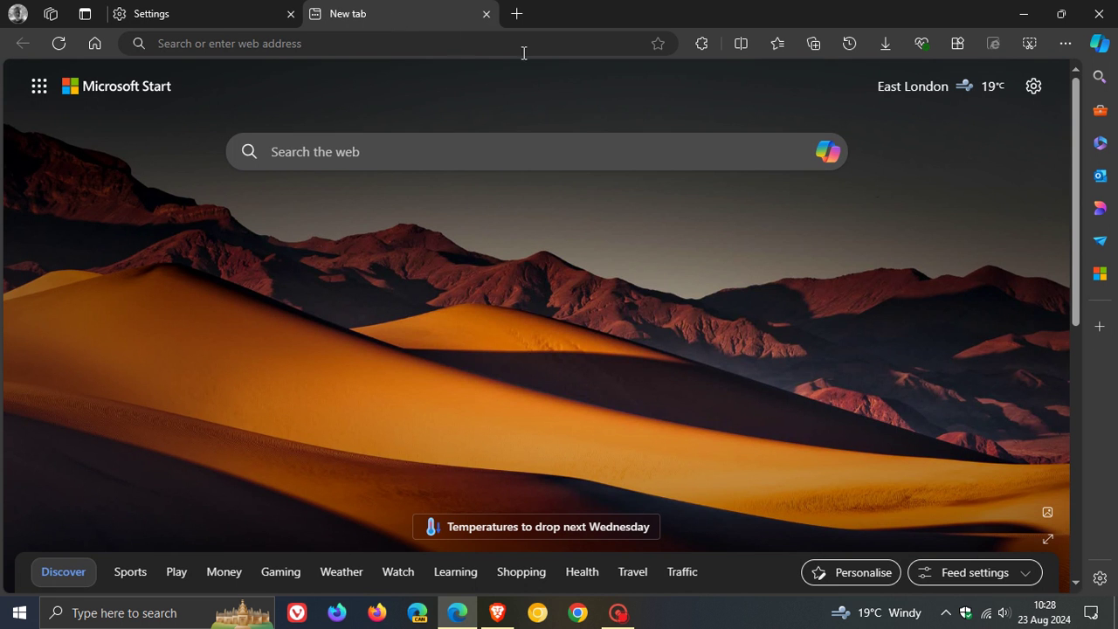